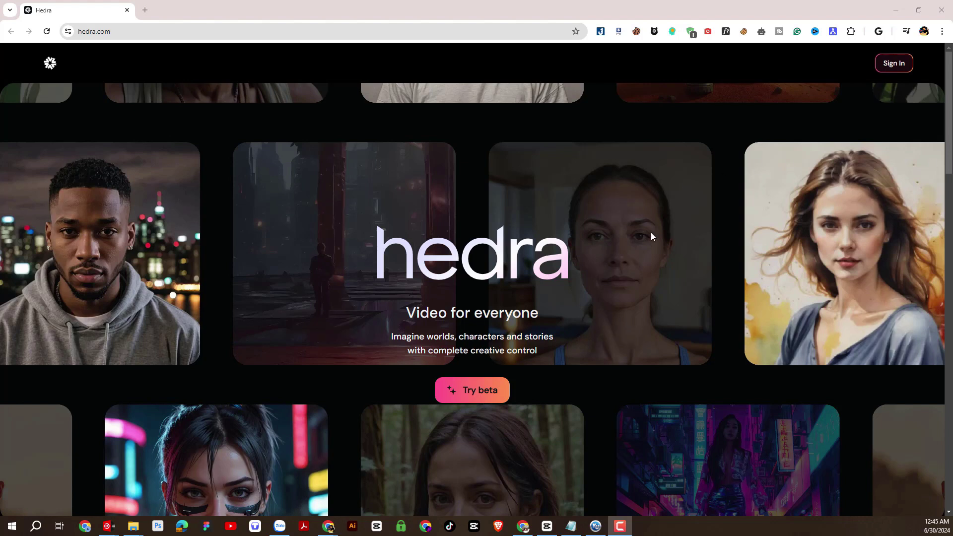
# Scroll through the Hedra landing page and select its site address
pyautogui.scroll(-4, 650, 236)
pyautogui.scroll(4, 650, 236)
pyautogui.click(80, 31)
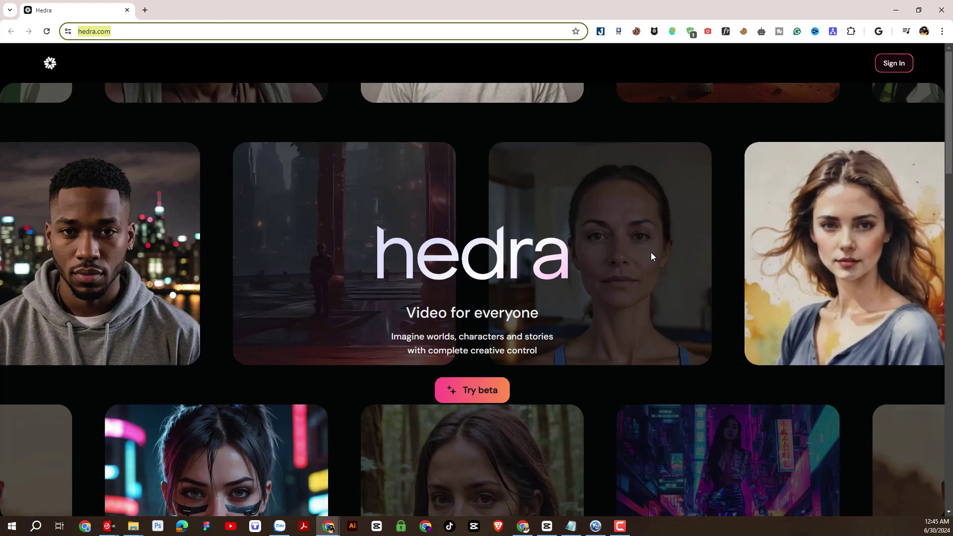
pyautogui.scroll(-2, 595, 264)
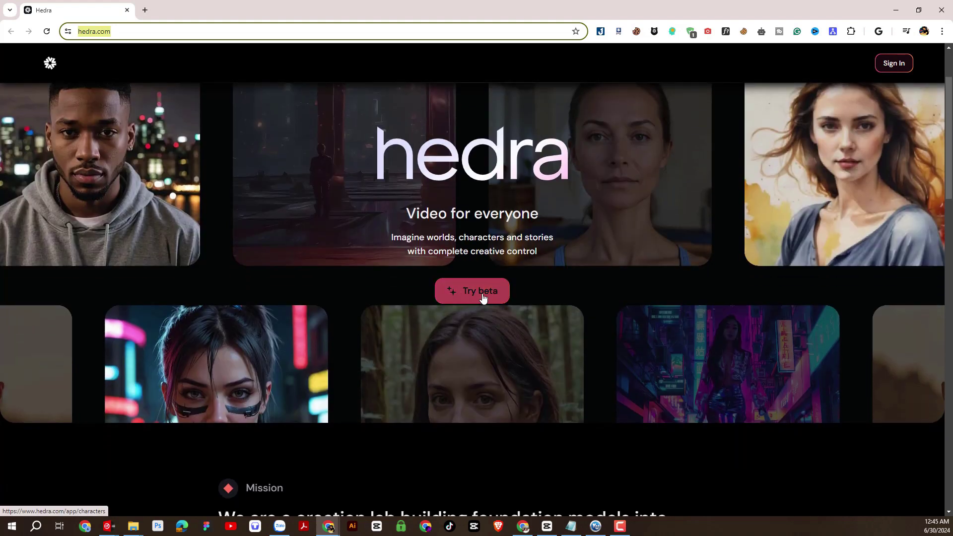
pyautogui.scroll(-4, 451, 302)
pyautogui.scroll(4, 451, 304)
# Sign in to the beta with Google and certify not residing in IL, TX or WA
pyautogui.click(453, 293)
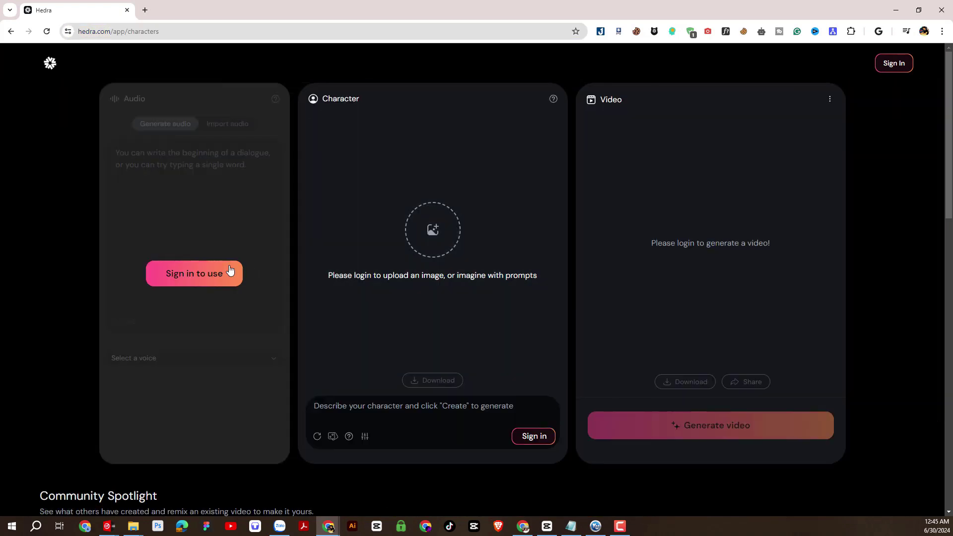
pyautogui.click(192, 279)
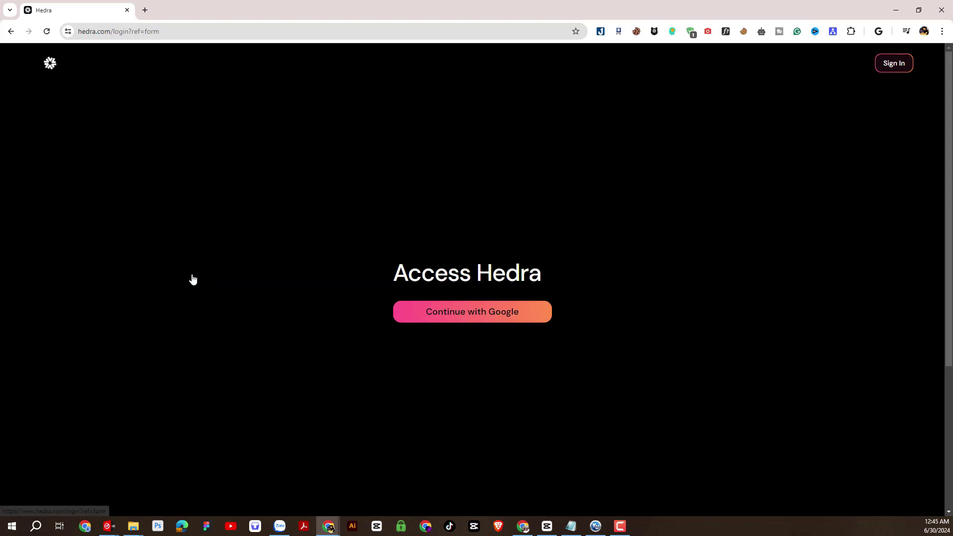
pyautogui.click(456, 317)
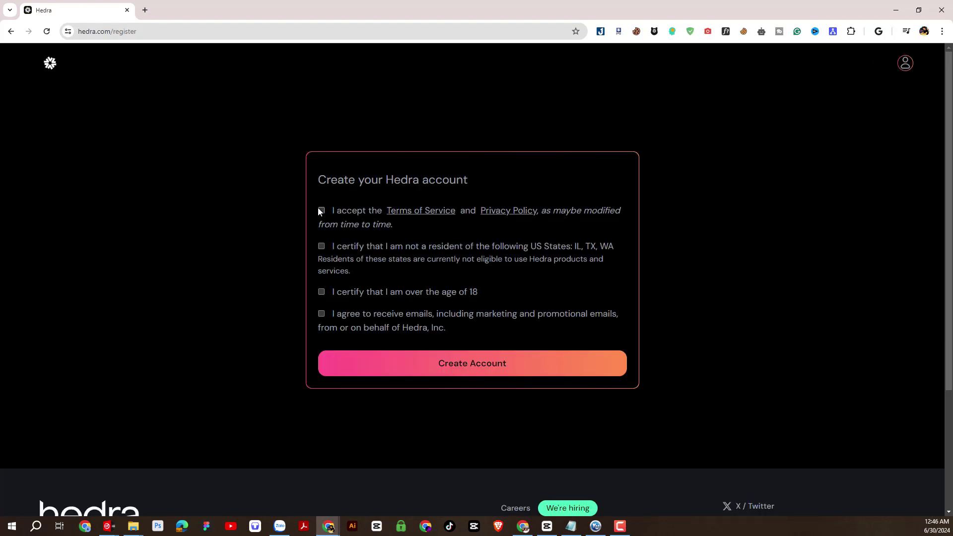
pyautogui.click(322, 246)
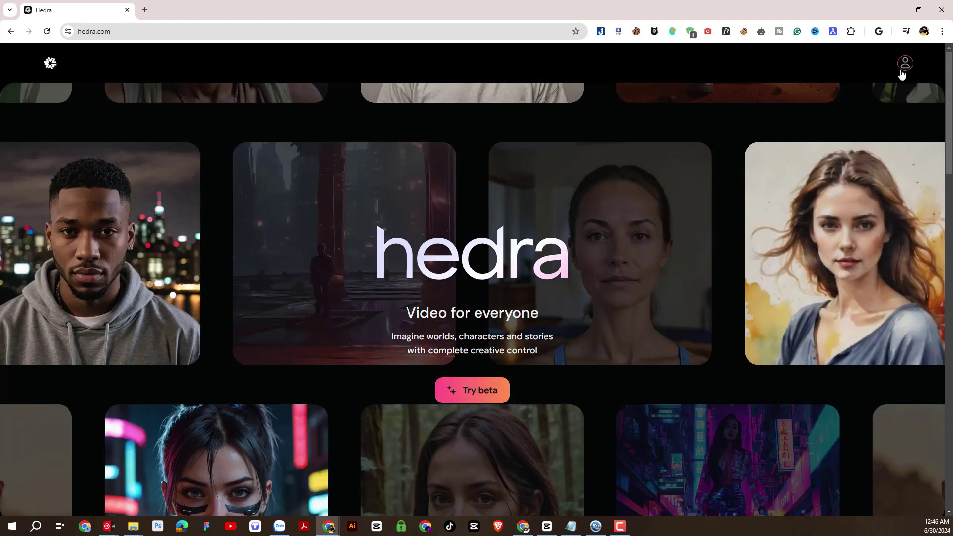
# Open the account menu to confirm the signed-in profile
pyautogui.click(902, 71)
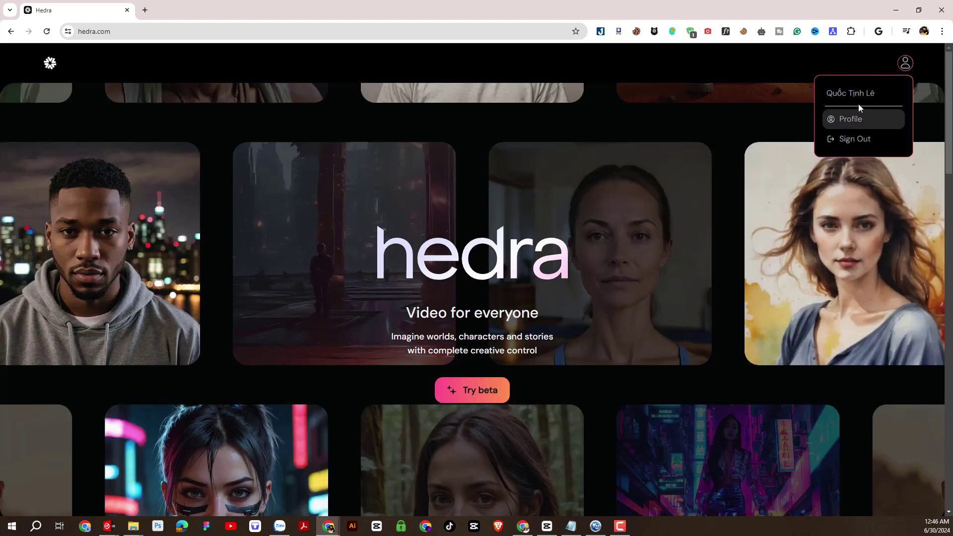
pyautogui.scroll(-4, 647, 243)
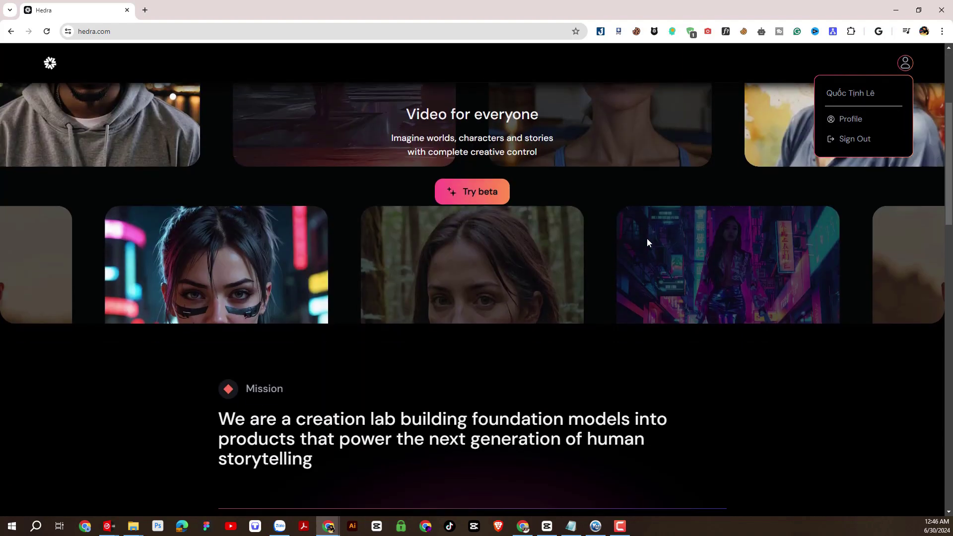
pyautogui.scroll(-4, 647, 238)
pyautogui.scroll(5, 647, 237)
pyautogui.scroll(-8, 647, 238)
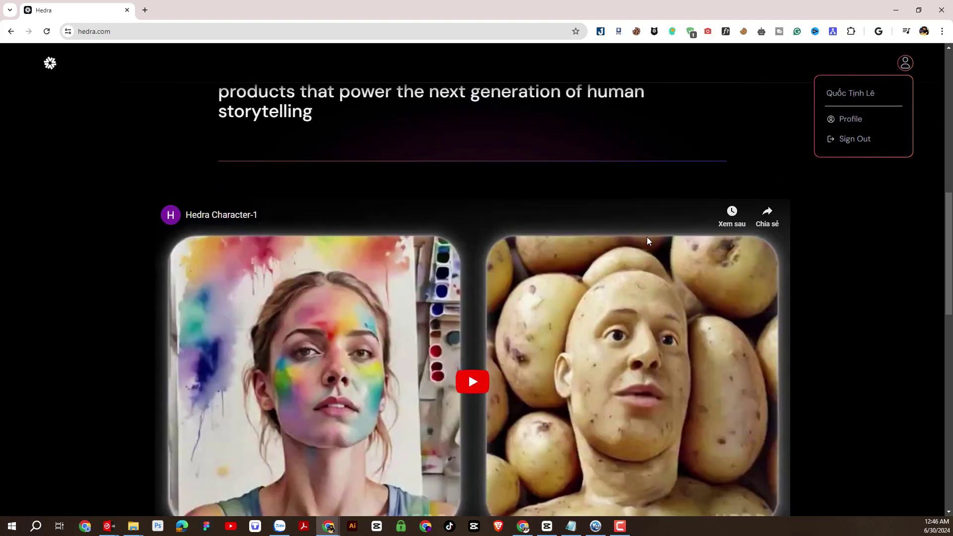
pyautogui.scroll(6, 647, 239)
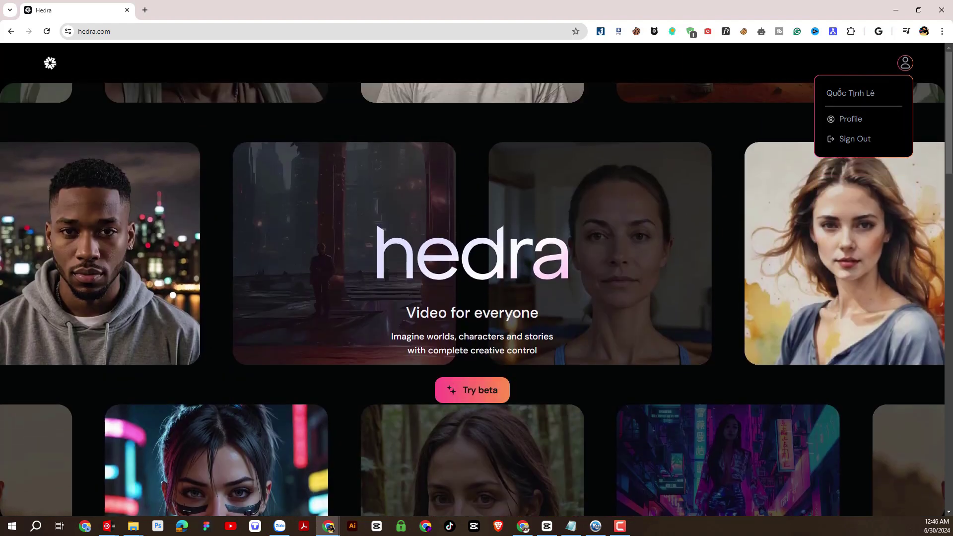
# Open the character video app and highlight the Audio, Character and Video panel titles
pyautogui.click(484, 392)
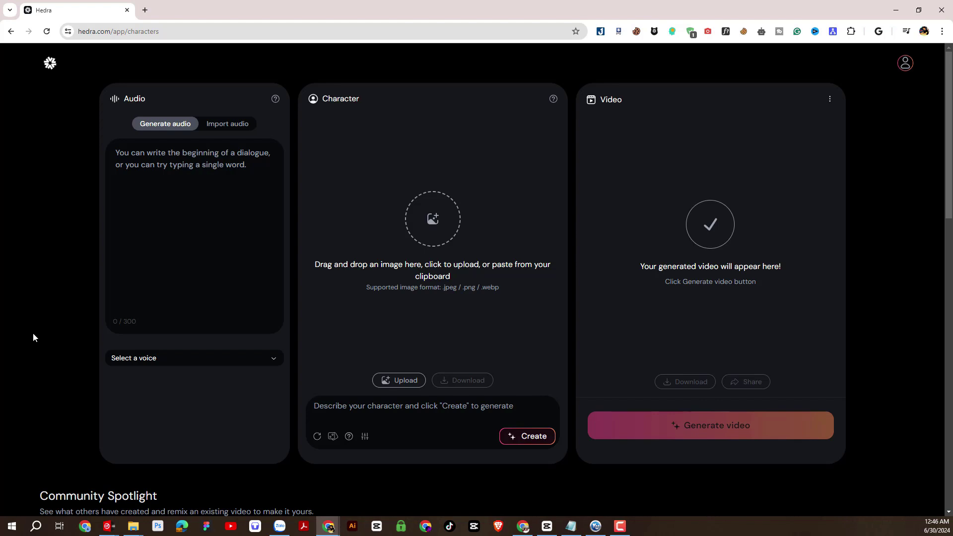
pyautogui.moveTo(153, 100); pyautogui.dragTo(124, 99)
pyautogui.moveTo(389, 97); pyautogui.dragTo(322, 99)
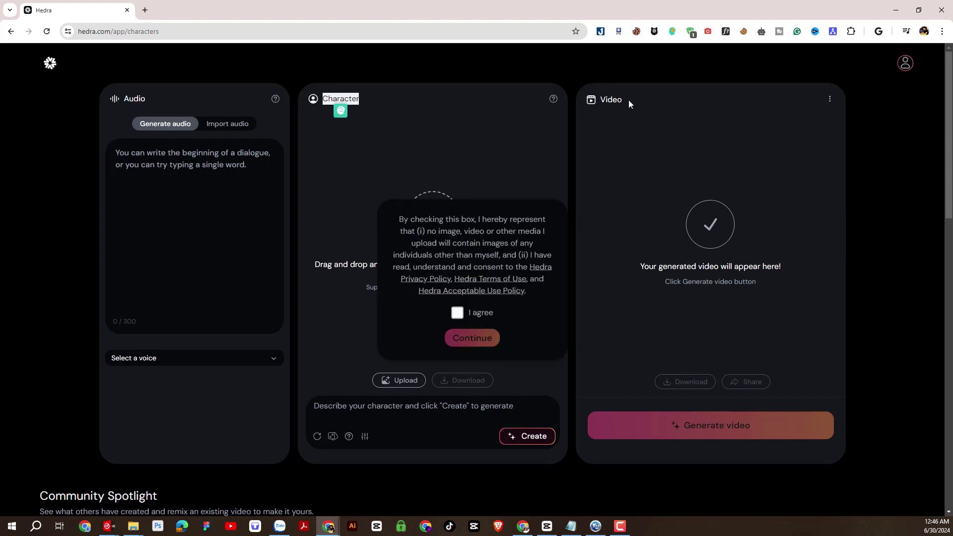
pyautogui.moveTo(626, 100); pyautogui.dragTo(600, 100)
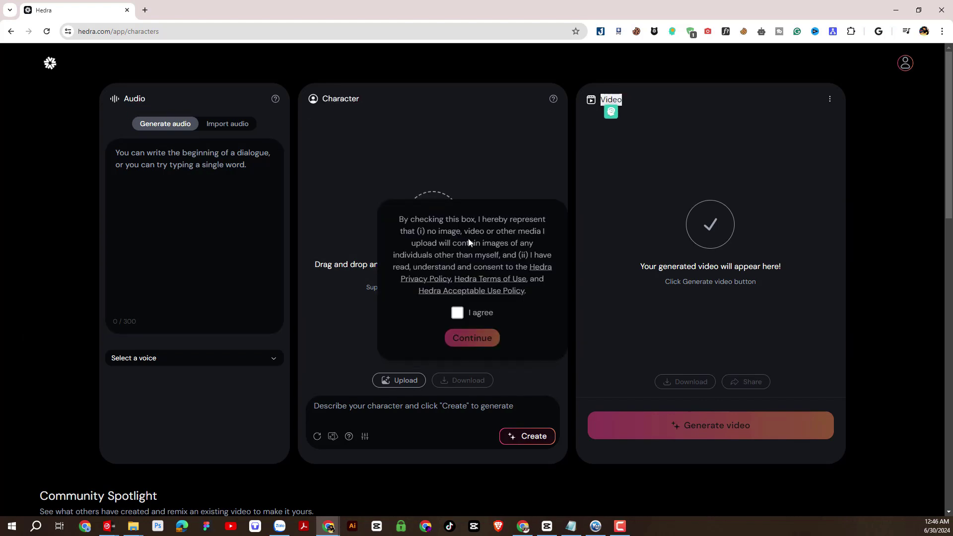
# Accept the image-upload consent and place the caret in the dialogue script box
pyautogui.click(457, 313)
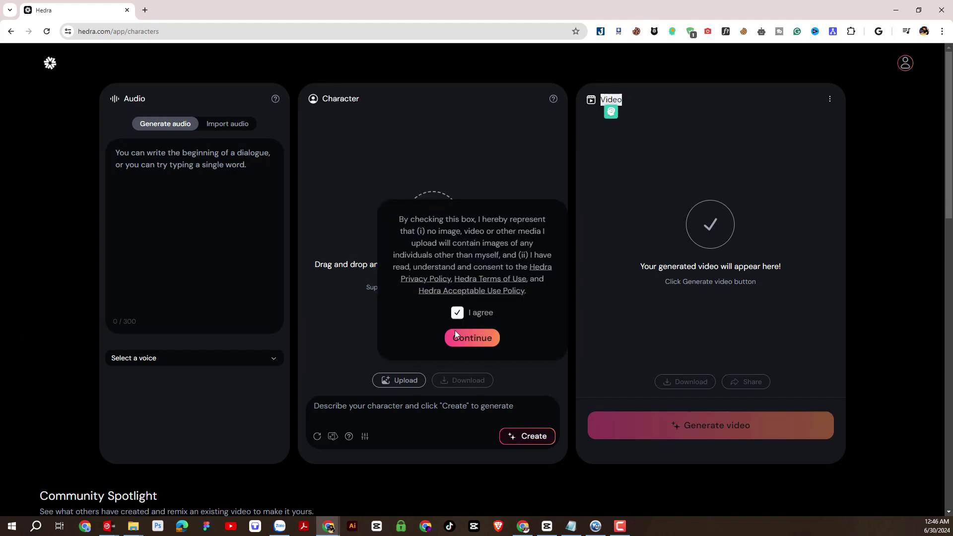
pyautogui.click(467, 339)
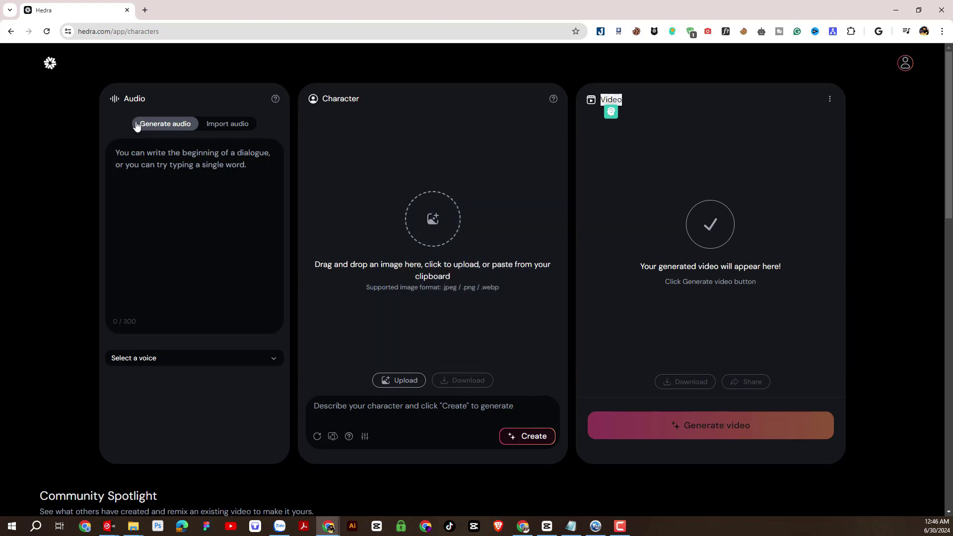
pyautogui.moveTo(139, 99)
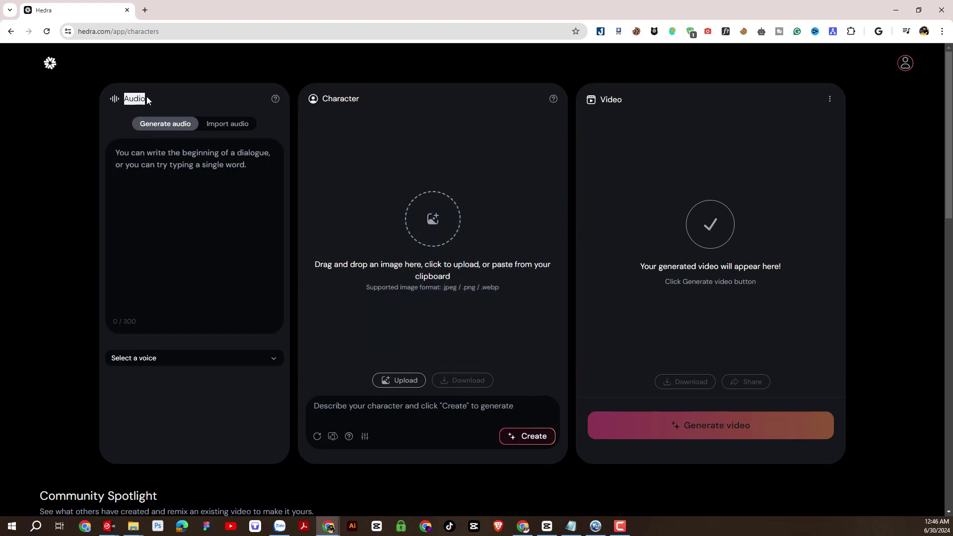
pyautogui.click(124, 149)
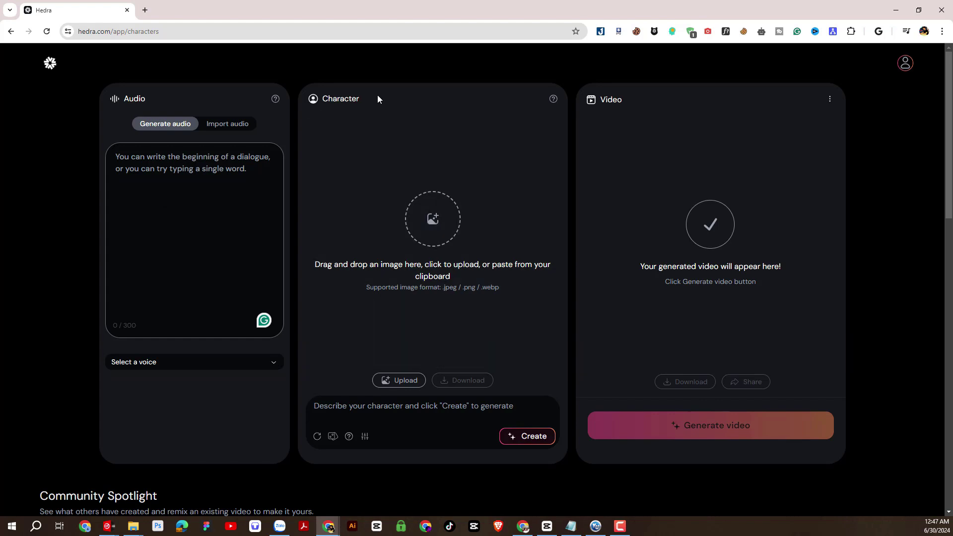
# Highlight the Character panel title and focus the character description box
pyautogui.moveTo(376, 97); pyautogui.dragTo(323, 99)
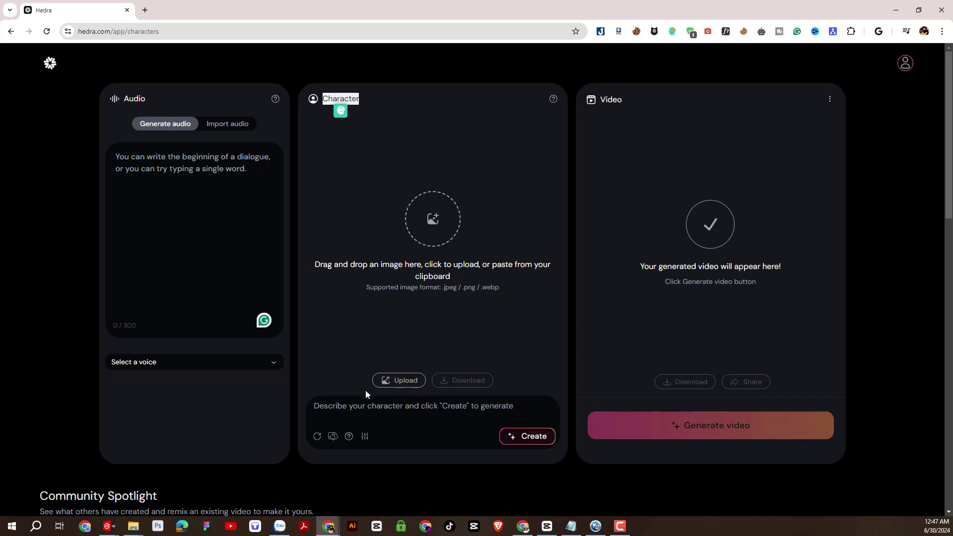
pyautogui.click(314, 406)
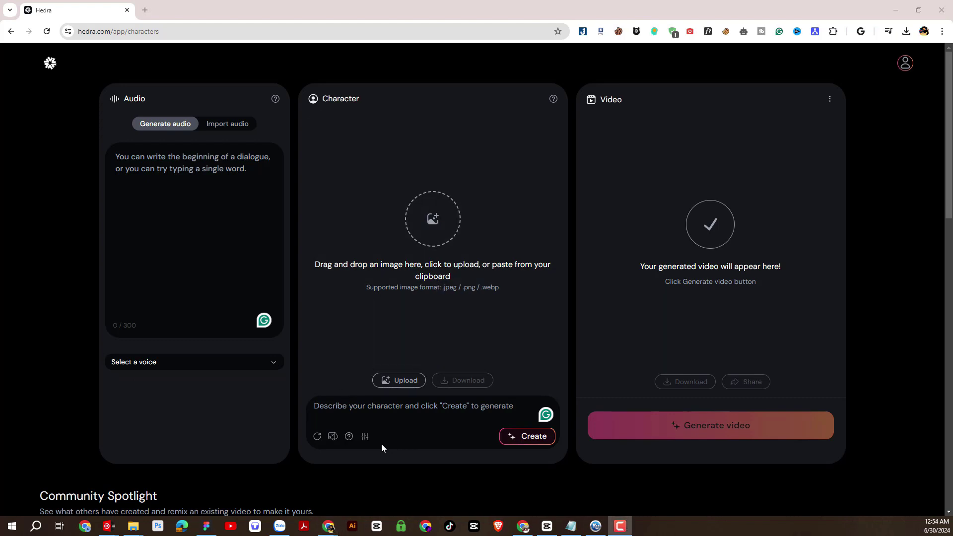
# Randomize the character prompt three times, ending on 'Space explorer on mars.'
pyautogui.click(332, 438)
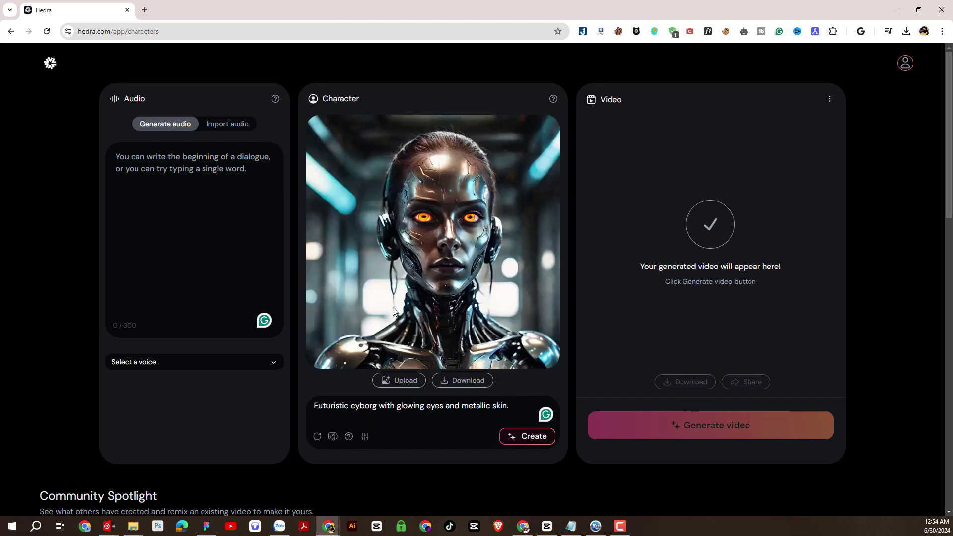
pyautogui.click(331, 437)
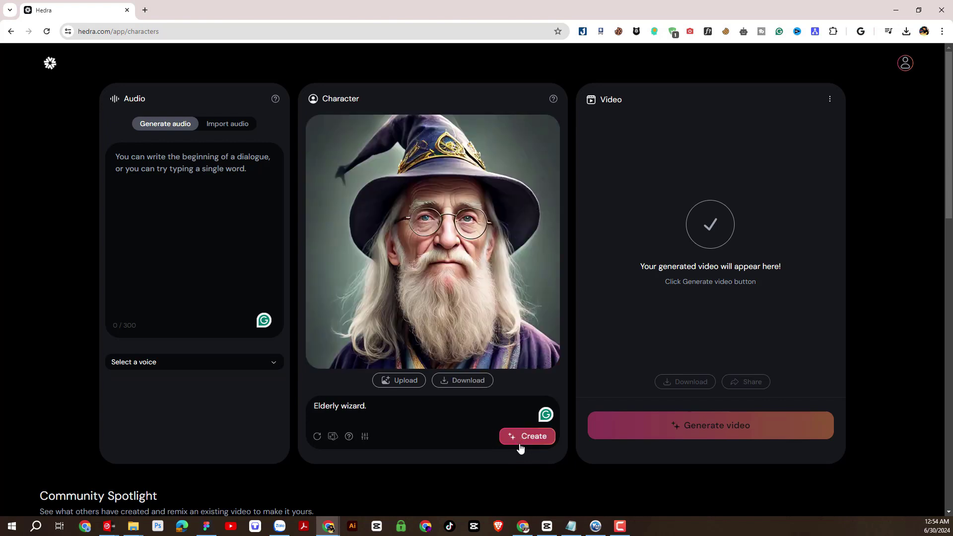
pyautogui.click(333, 436)
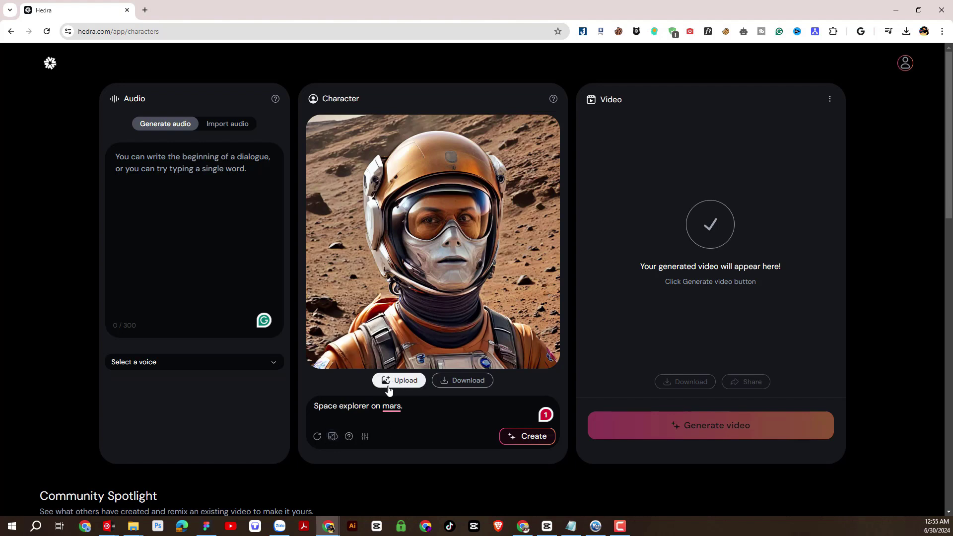
# Upload the pink-haired witch portrait as the character, replacing the Mars astronaut
pyautogui.click(405, 381)
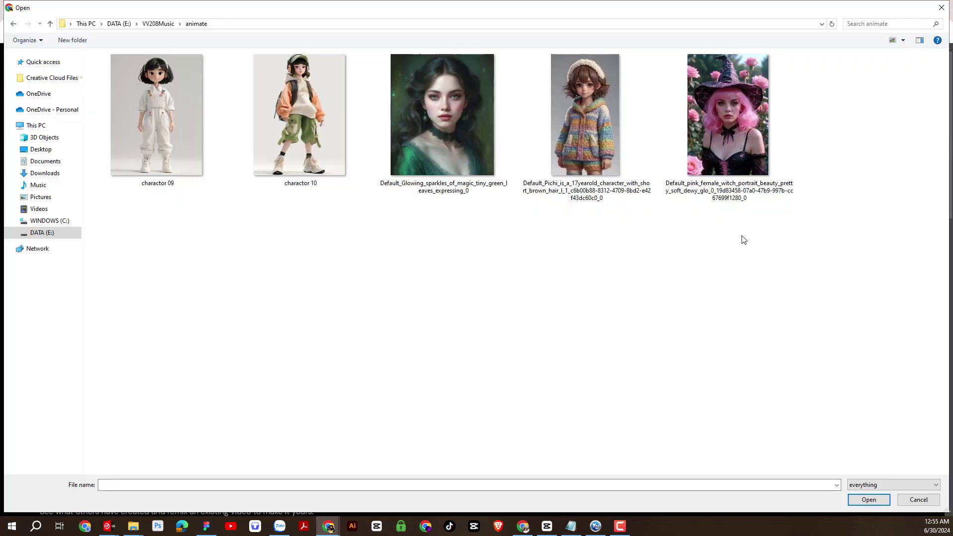
pyautogui.doubleClick(746, 127)
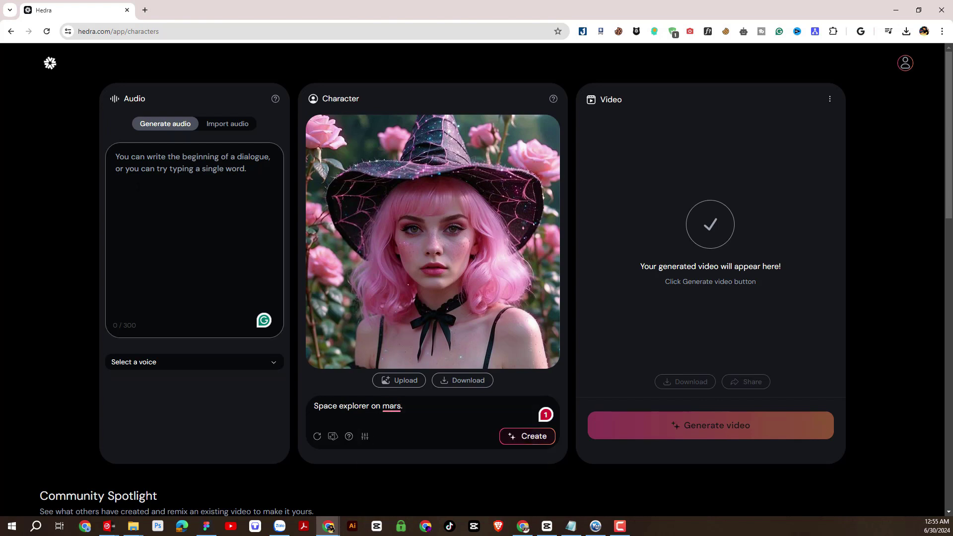
# Look at Import audio, then stay with generated audio and choose the Emily voice
pyautogui.moveTo(147, 99); pyautogui.dragTo(126, 98)
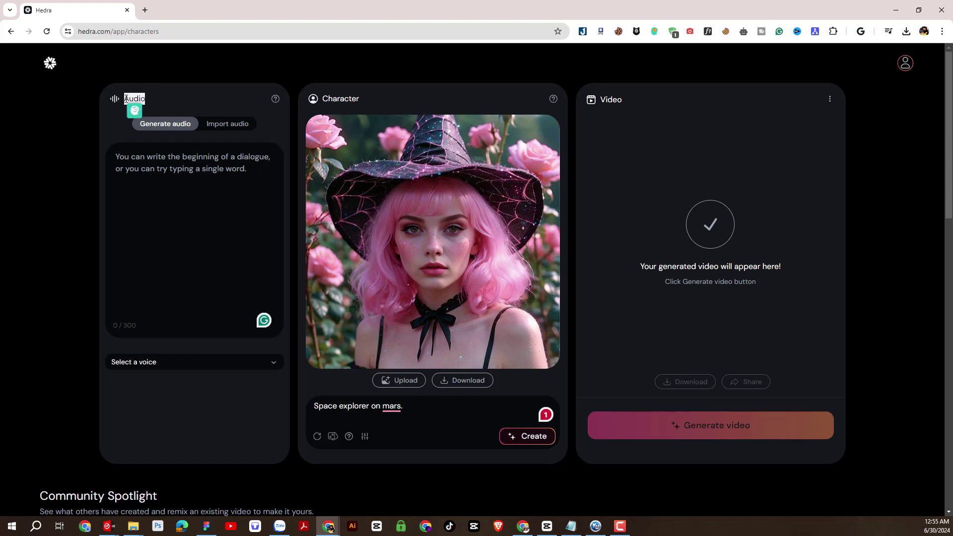
pyautogui.click(116, 157)
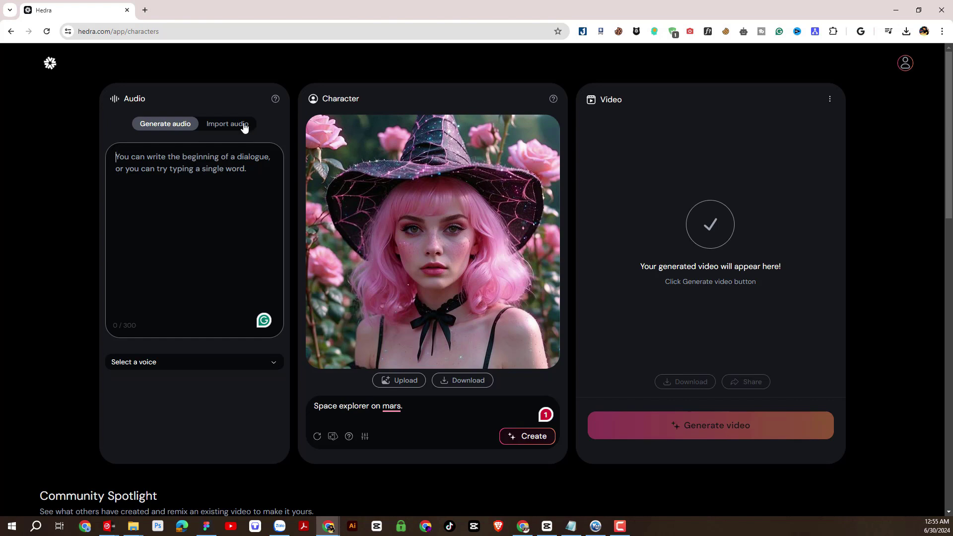
pyautogui.click(227, 124)
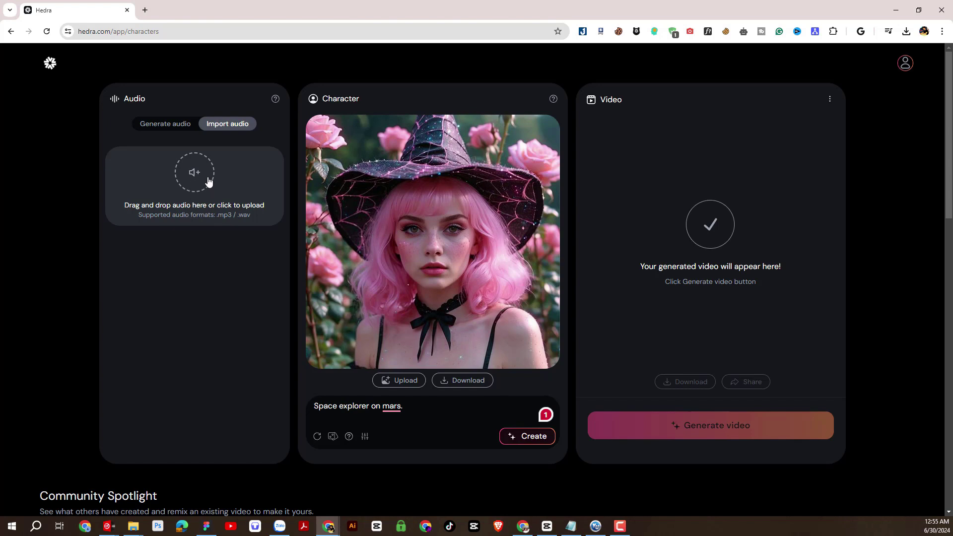
pyautogui.click(165, 124)
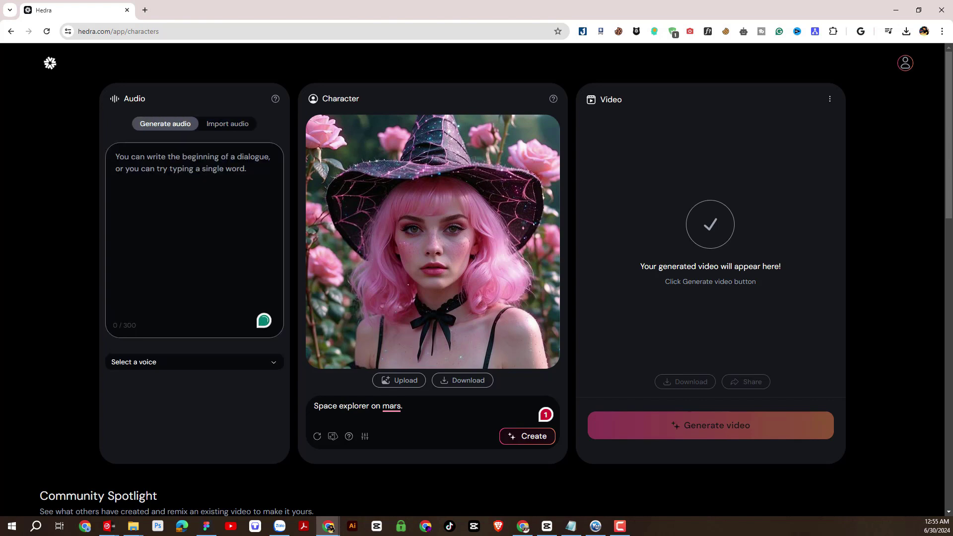
pyautogui.click(166, 361)
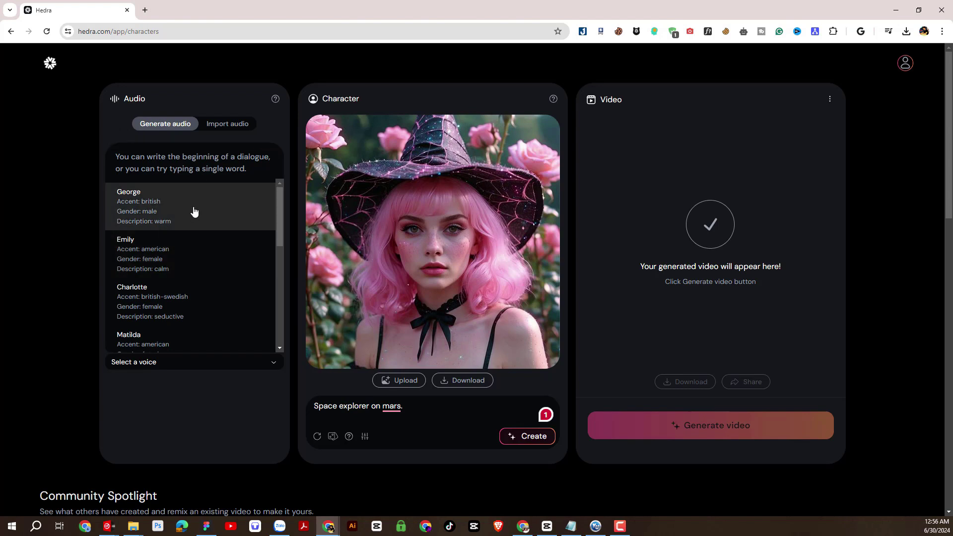
pyautogui.click(154, 266)
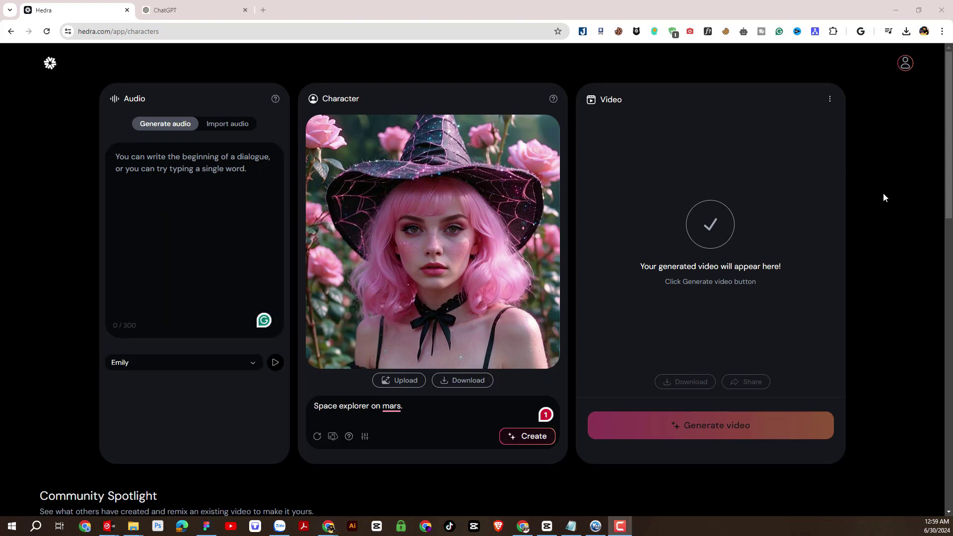
# Paste the 300-character women's strength paragraph into the script and keep Emily as voice
pyautogui.click(229, 178)
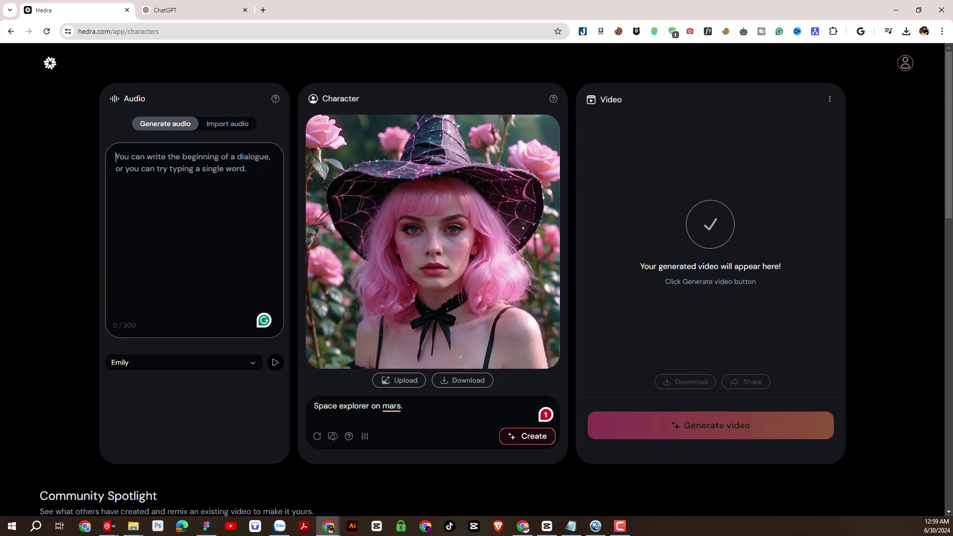
pyautogui.write('Women embody an unparalleled blend of strength, grace, and resilience. Their beauty transcends mere physical appearance, reflecting in their kindness, intelligence, and unwavering spirit. Women play a pivotal role in shaping societies, nurturing families, and driving progress. They inspire and uplif')
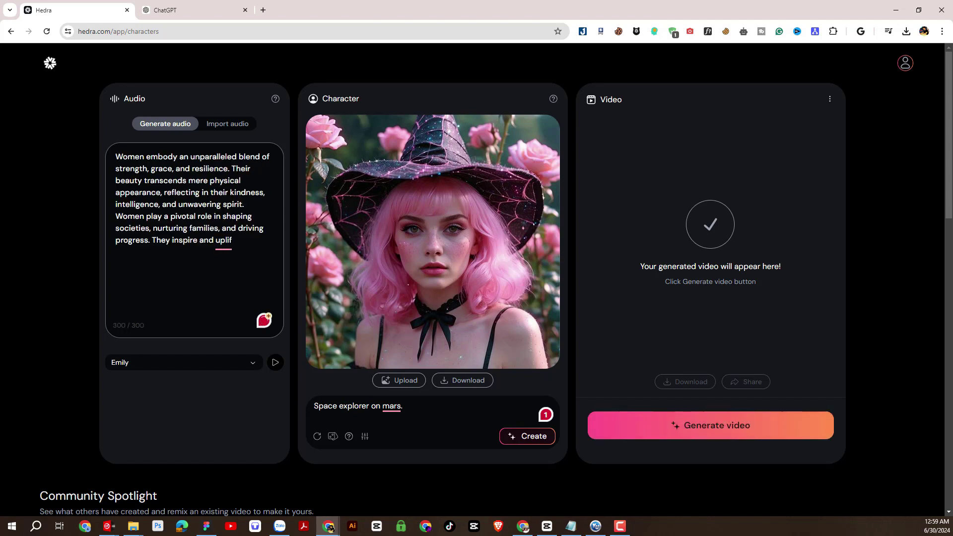
pyautogui.click(162, 368)
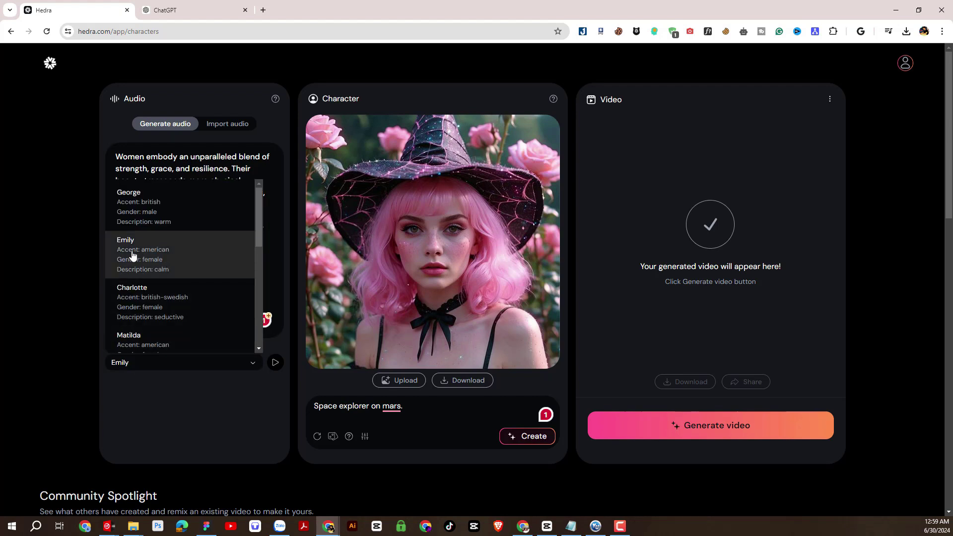
pyautogui.click(161, 257)
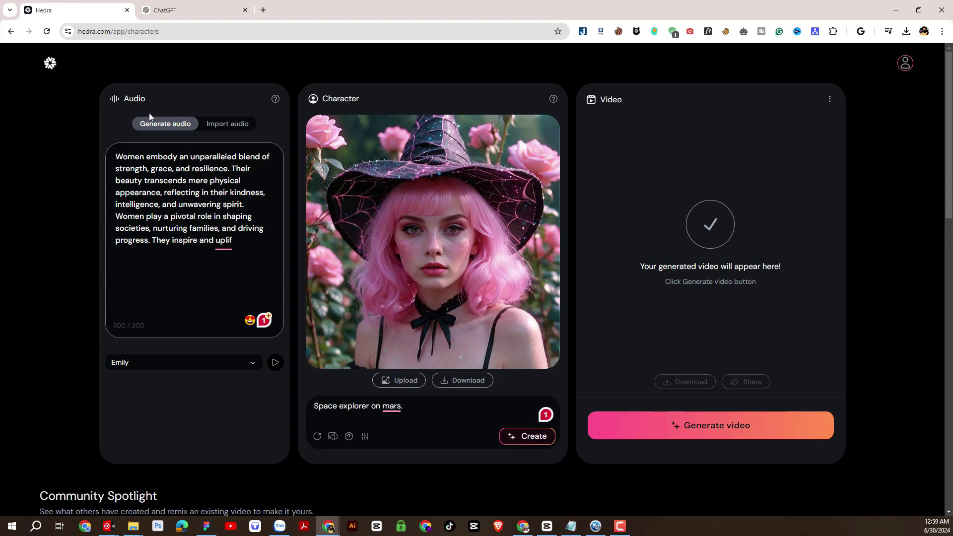
pyautogui.moveTo(146, 99); pyautogui.dragTo(129, 99)
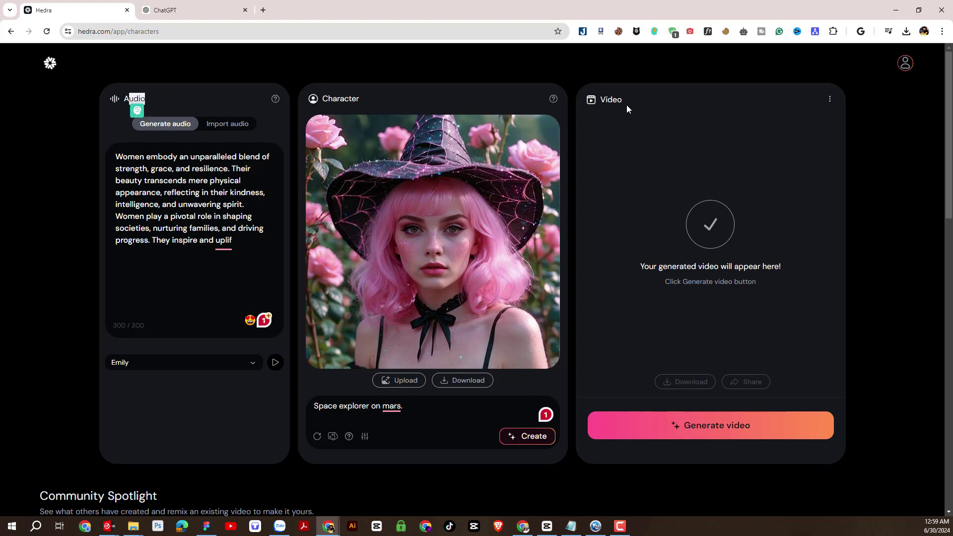
pyautogui.moveTo(626, 103); pyautogui.dragTo(598, 100)
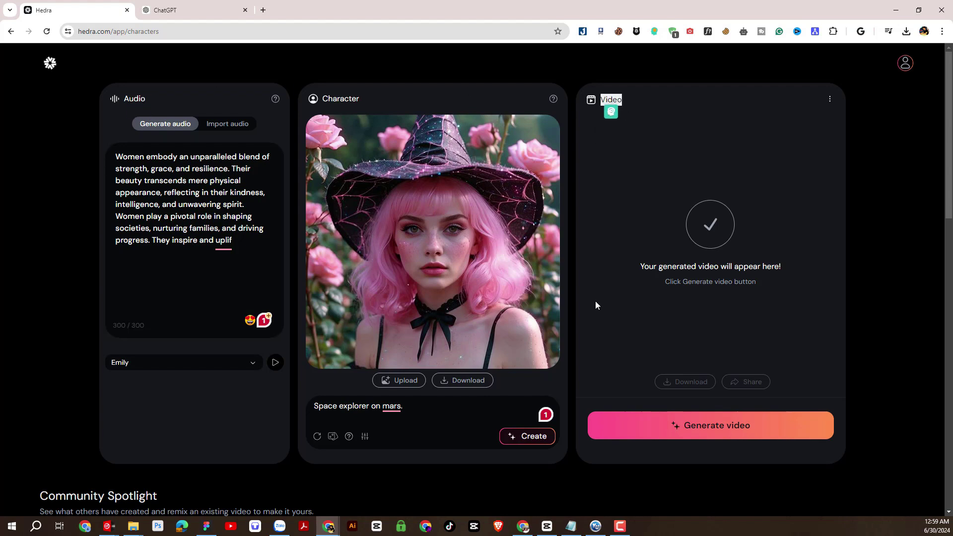
# Generate the witch talking video and wait for the queued job to finish
pyautogui.click(714, 434)
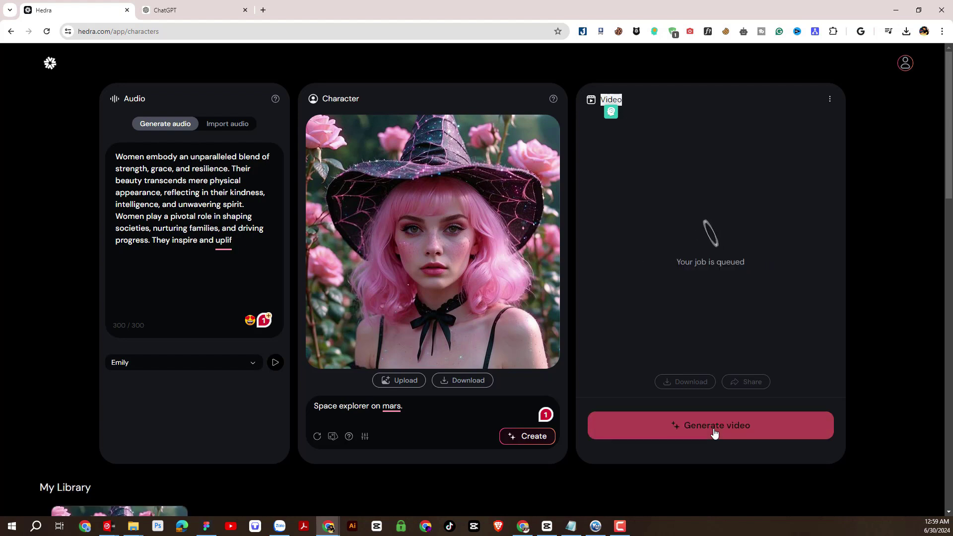
pyautogui.moveTo(676, 262); pyautogui.dragTo(750, 266)
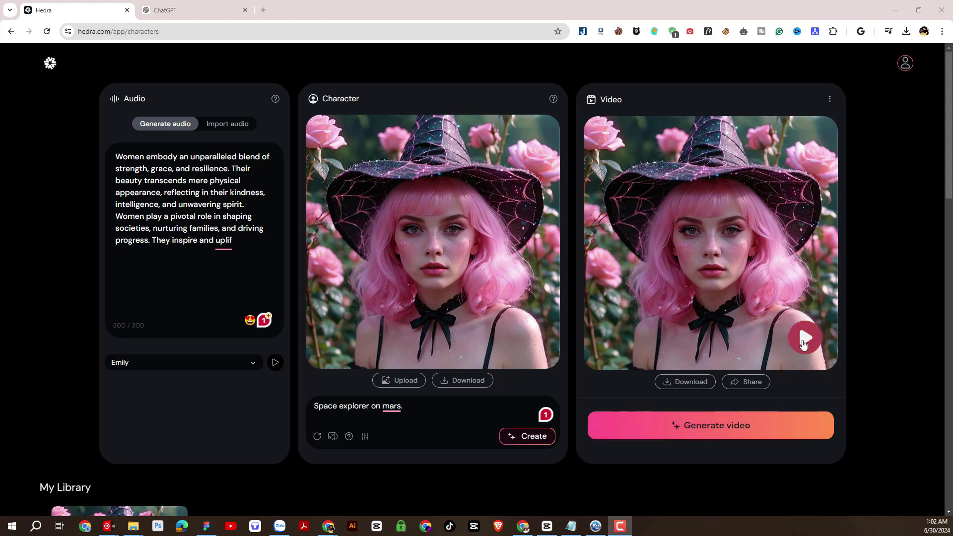
# Play the generated witch video in the Video panel
pyautogui.click(804, 339)
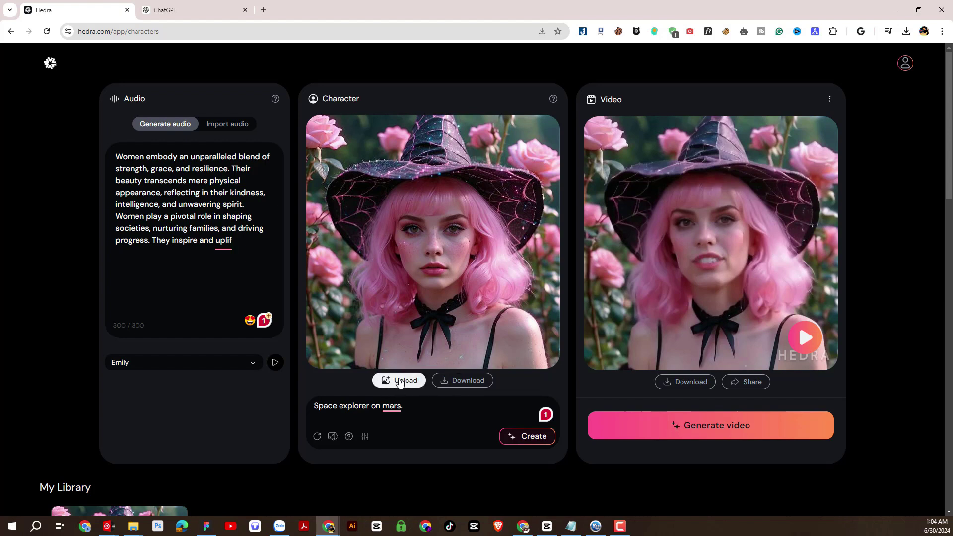
# Upload the green-dress woman portrait to replace the witch character
pyautogui.click(402, 382)
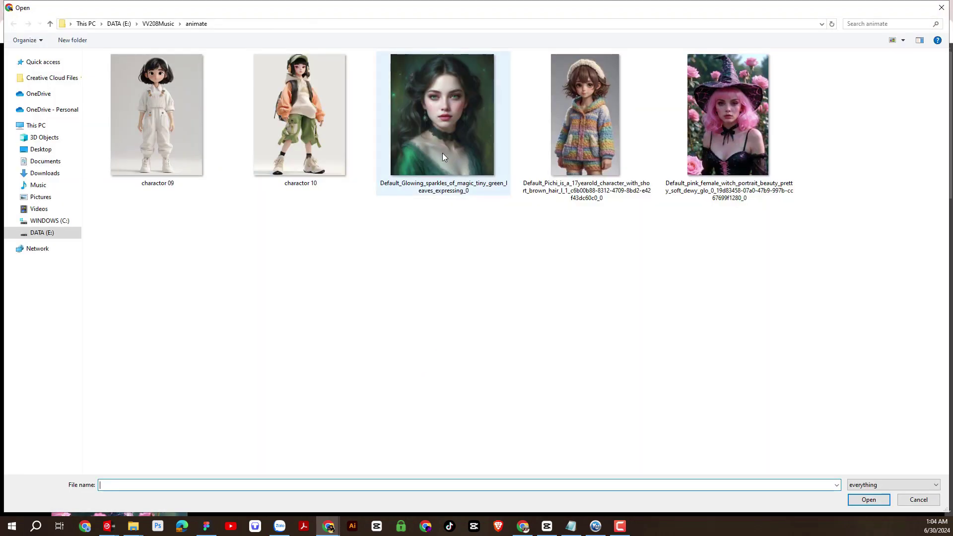
pyautogui.doubleClick(451, 154)
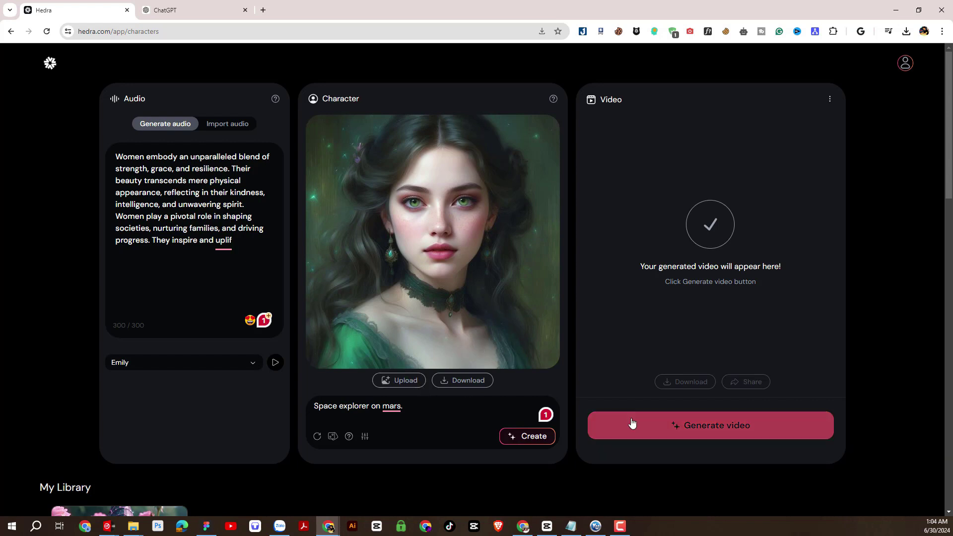
# Generate the green-dress woman's talking video with the Emily-voiced script
pyautogui.click(701, 428)
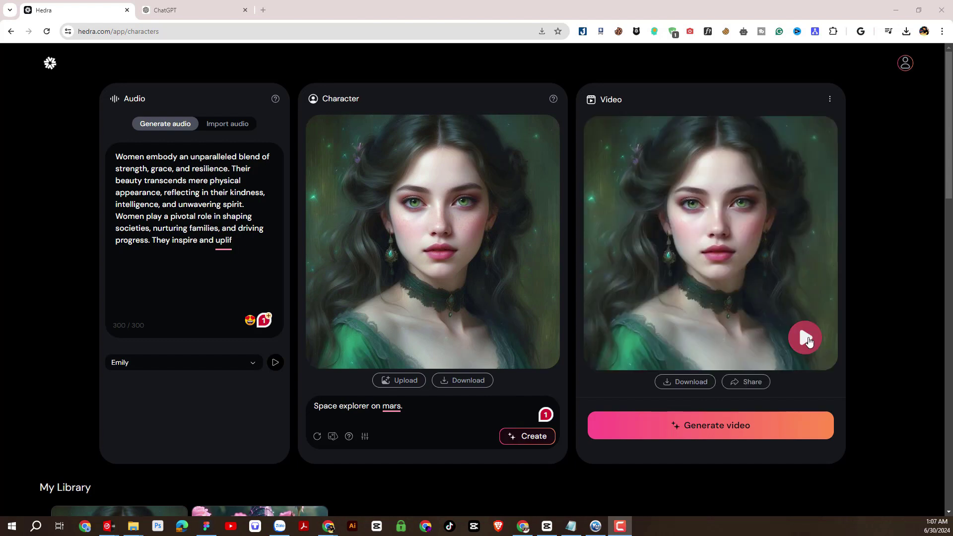
# Play back the green-eyed woman's finished talking video in the Video panel
pyautogui.click(806, 339)
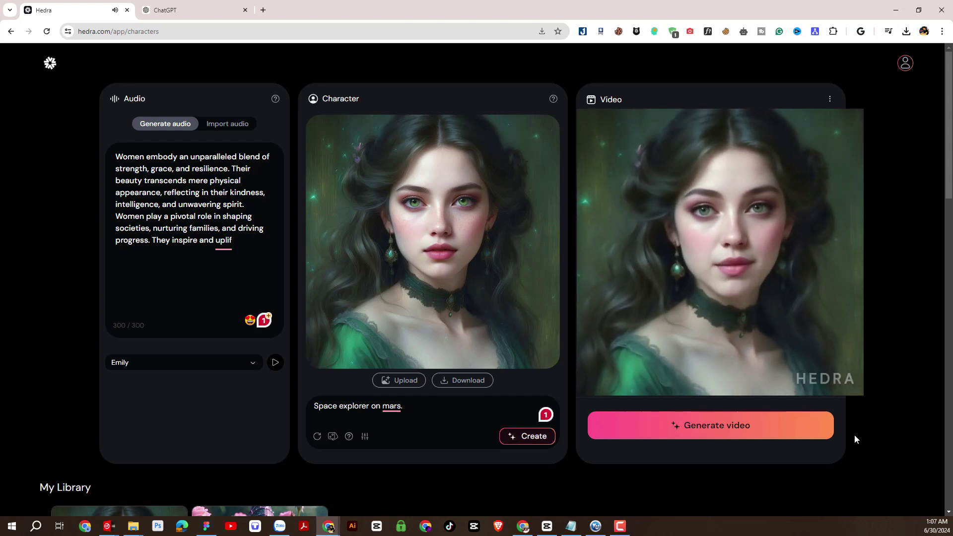